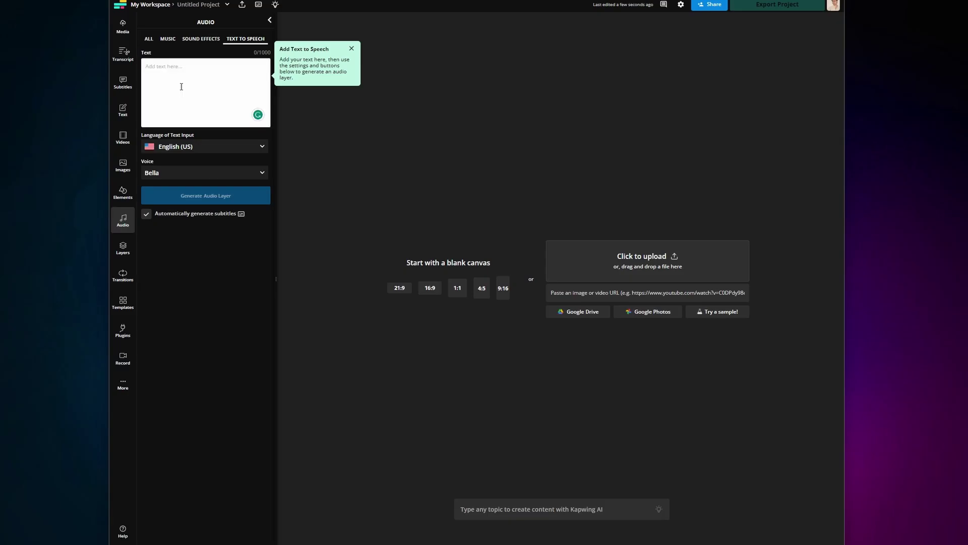
pyautogui.write('Hel')
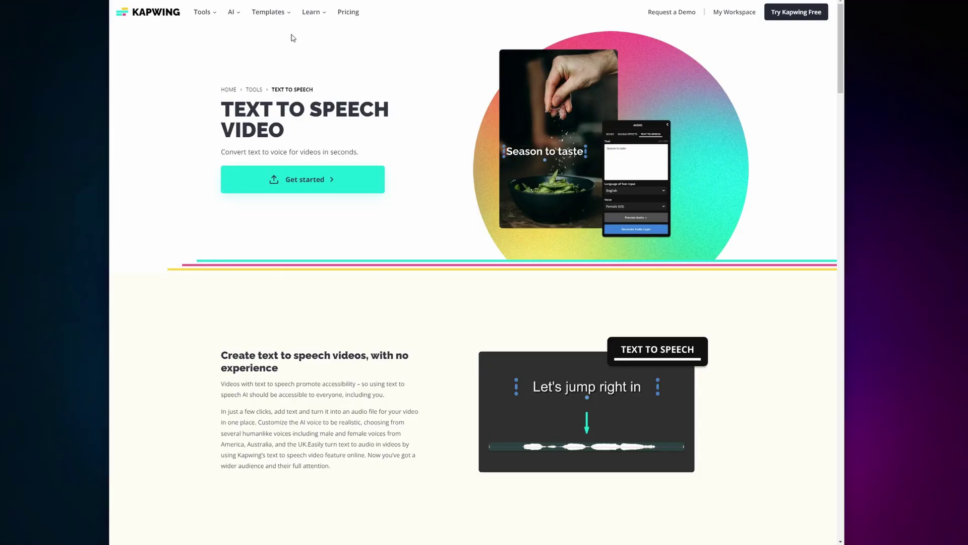
# - Open a new untitled project in the Kapwing editor from the Text to Speech Video page
pyautogui.click(303, 179)
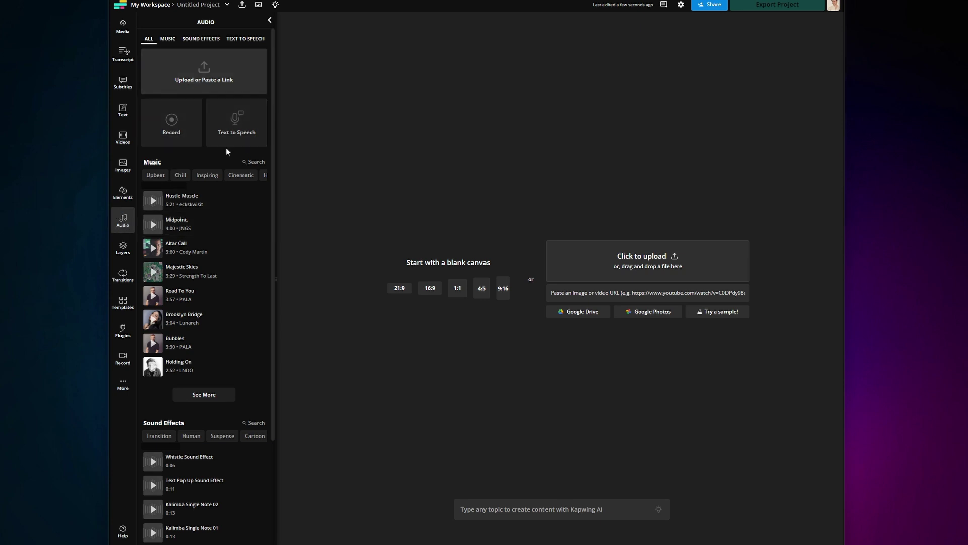
# - Enter 'Hello! It's me!' as the narration text in the text-to-speech form
pyautogui.click(240, 121)
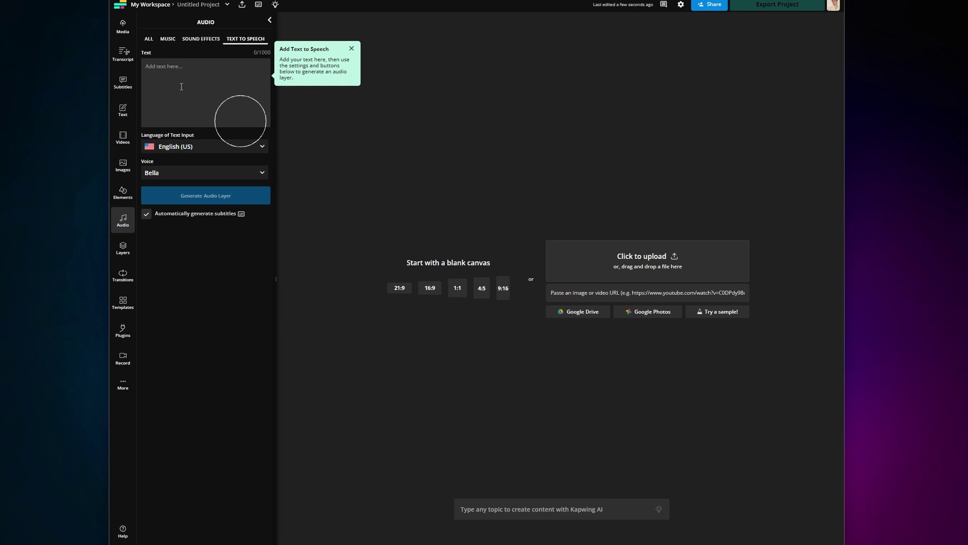
pyautogui.click(181, 87)
pyautogui.write("Hello! It's me!")
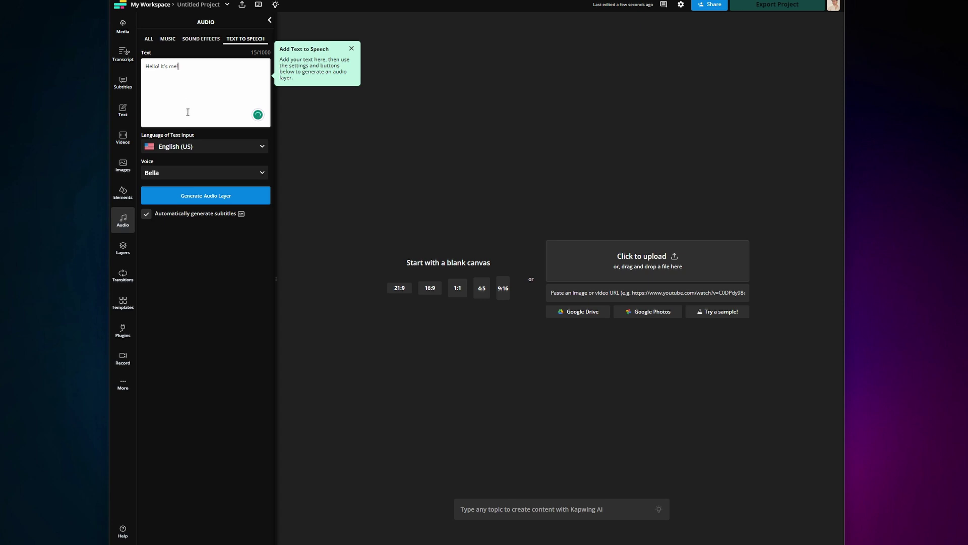
pyautogui.click(190, 146)
# - Try the Adam and Josh voices, then settle on Matilda as the narration voice
pyautogui.click(182, 165)
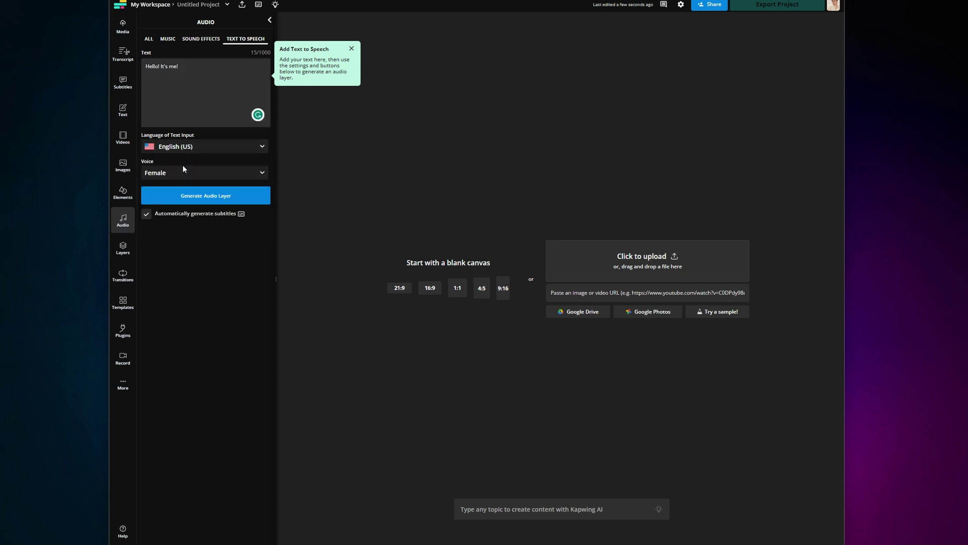
pyautogui.click(183, 166)
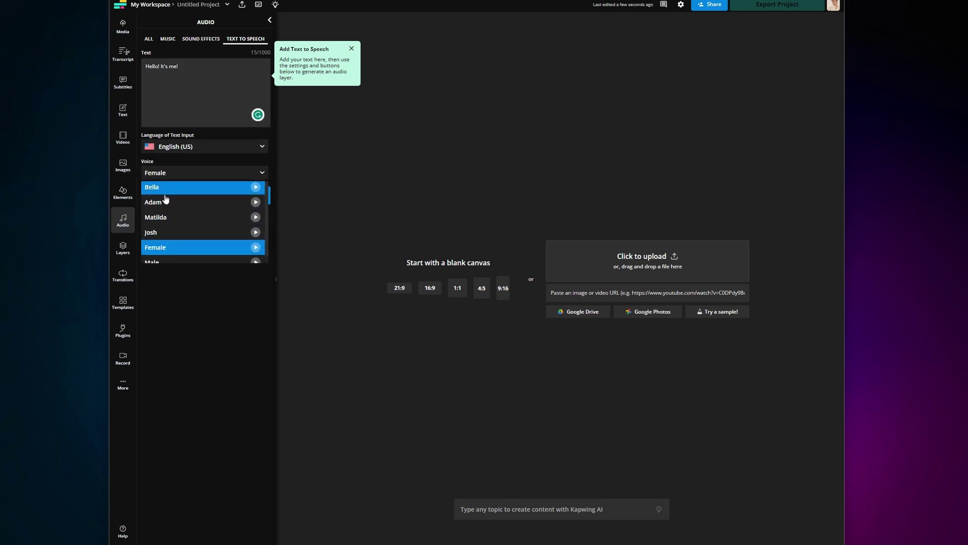
pyautogui.scroll(1, 169, 212)
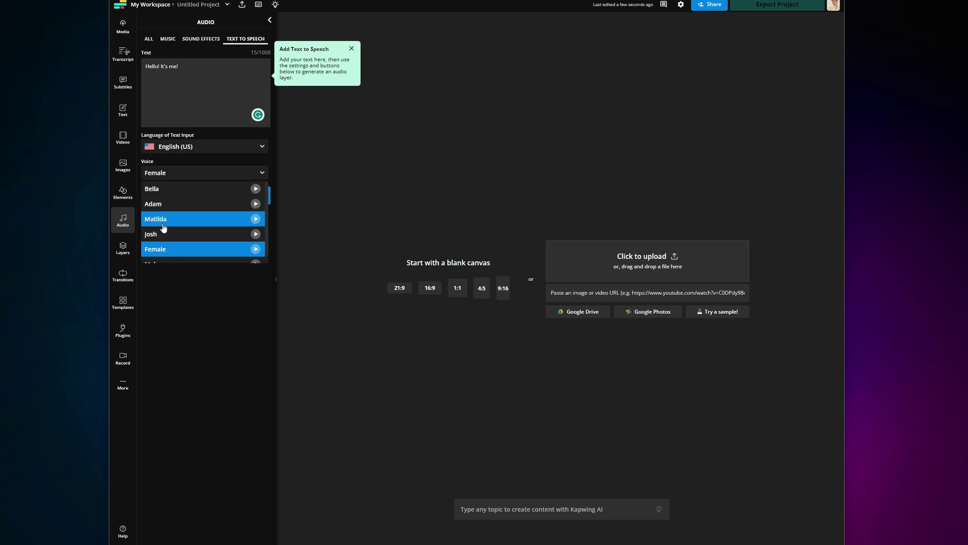
pyautogui.click(161, 206)
pyautogui.click(178, 174)
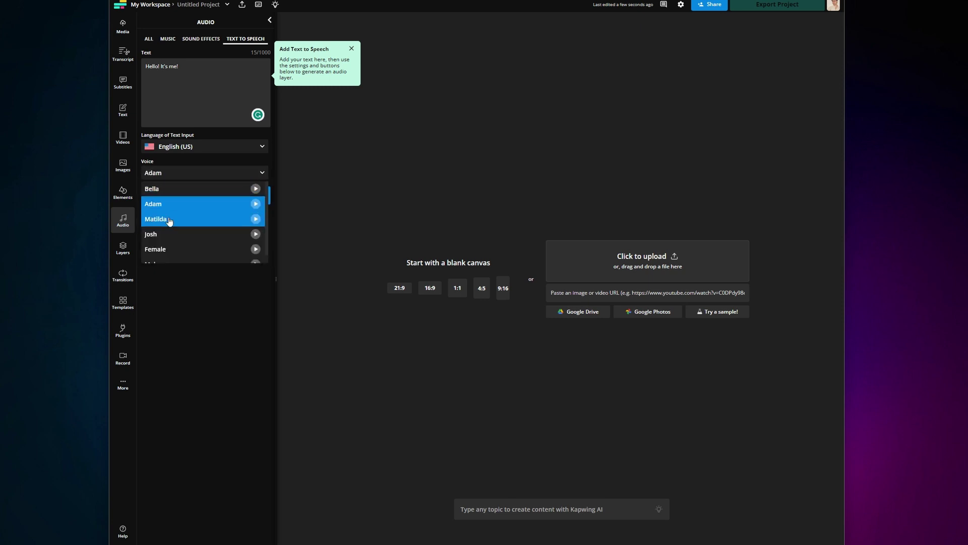
pyautogui.click(166, 235)
pyautogui.click(181, 174)
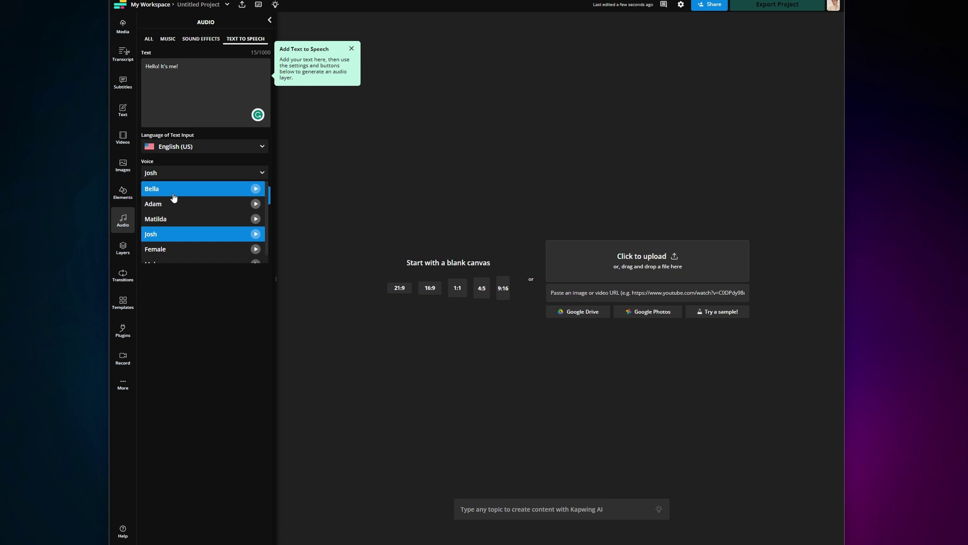
pyautogui.click(171, 219)
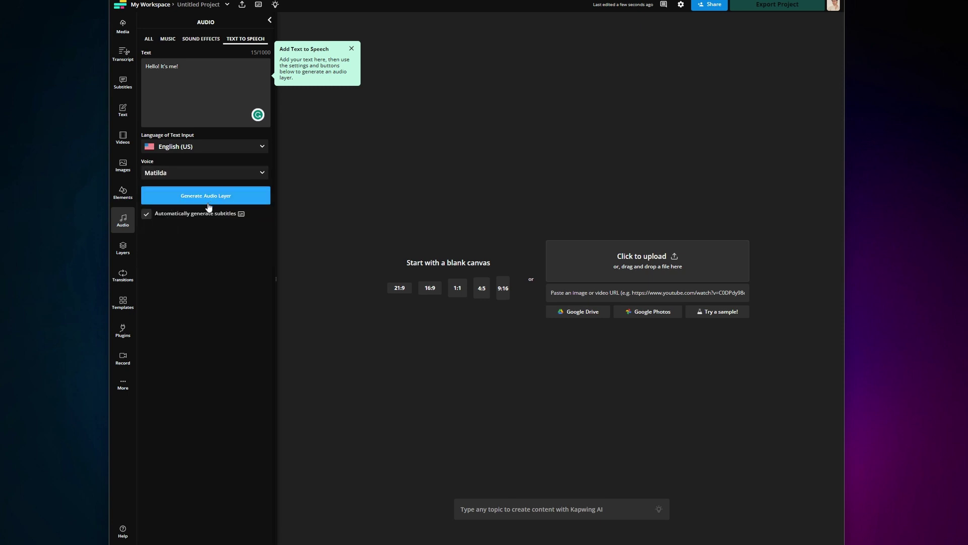
# - Generate the Matilda voice track with 'Hello!' and 'It's me!' subtitles on the timeline
pyautogui.click(196, 195)
pyautogui.click(202, 196)
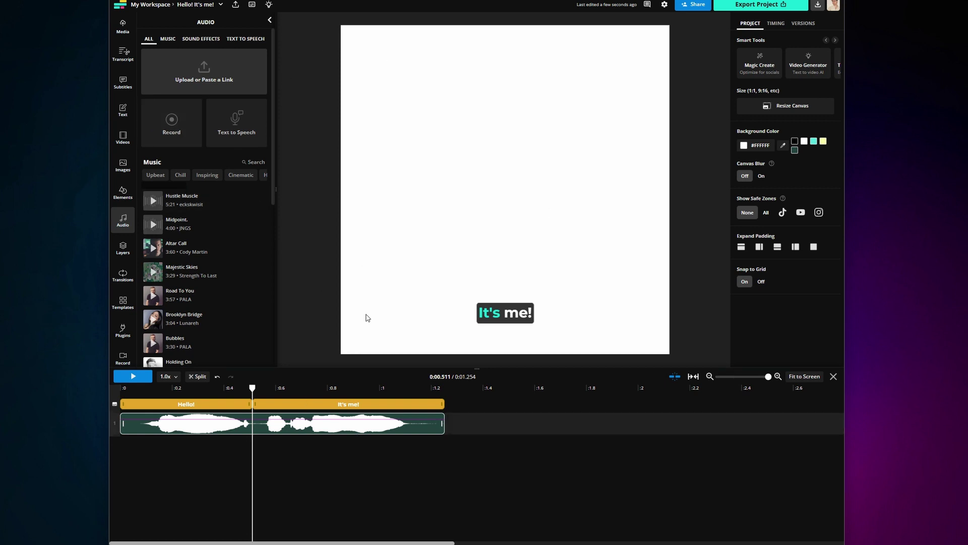
# - Translate the 'Hello!' and 'It's me!' subtitle lines into Bengali
pyautogui.click(123, 83)
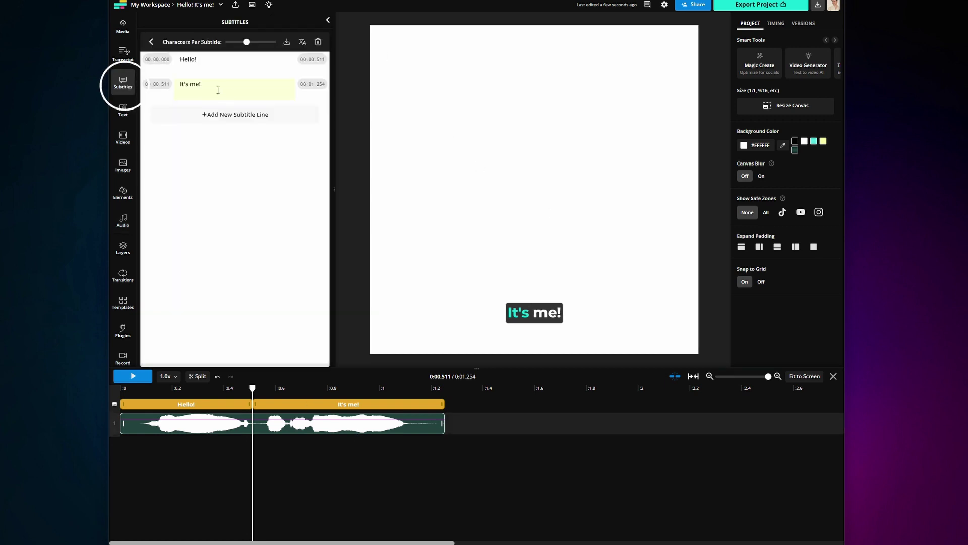
pyautogui.click(304, 43)
pyautogui.click(450, 258)
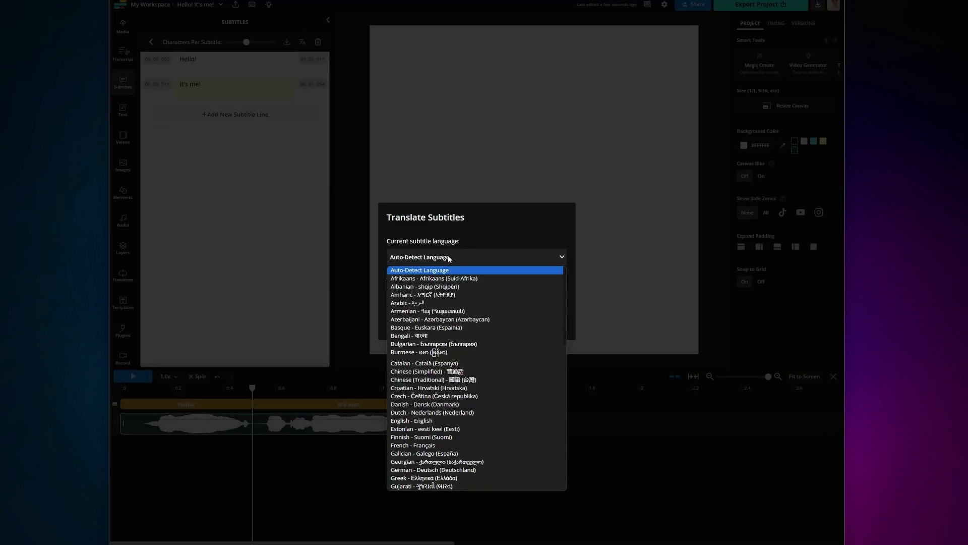
pyautogui.click(469, 297)
pyautogui.click(463, 375)
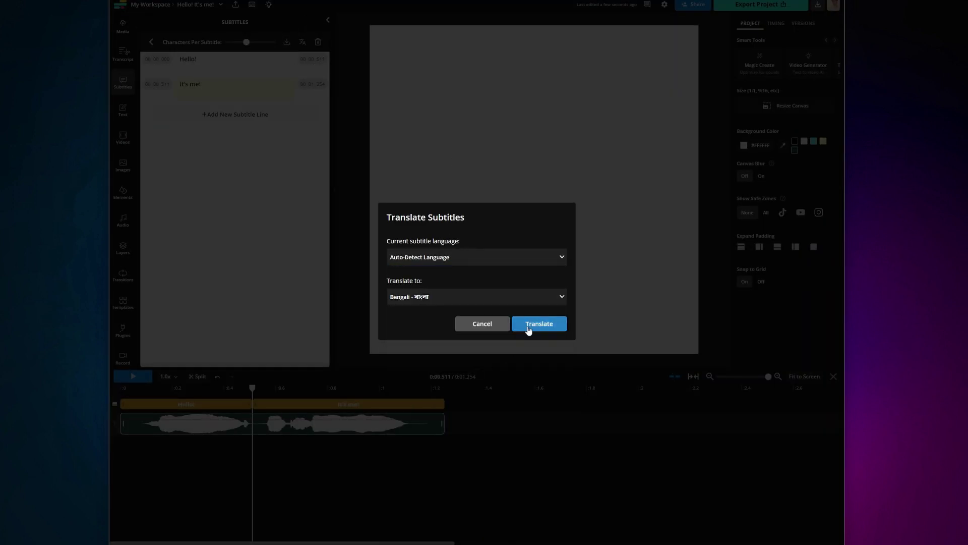
pyautogui.click(548, 327)
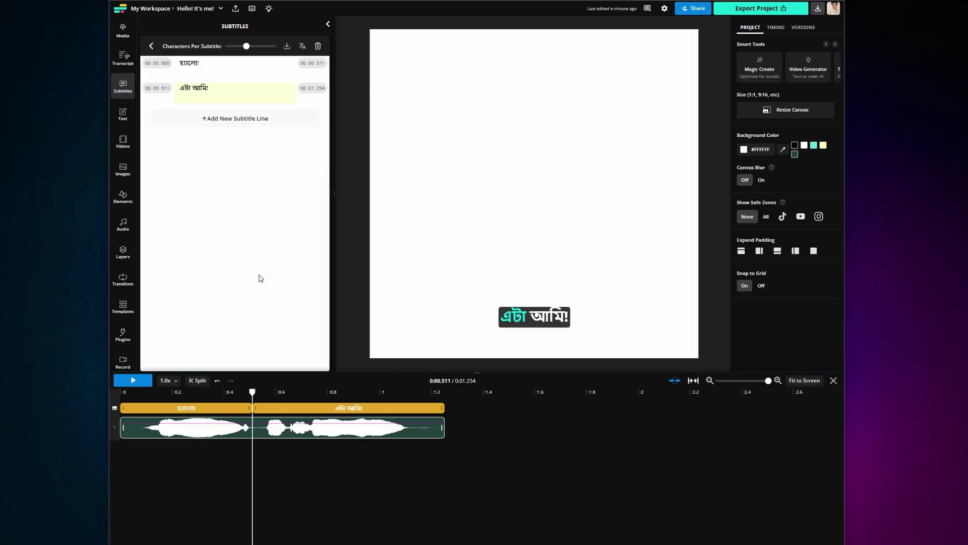
# - Create a blank project from My Workspace and enter 'Dogs!!' as the AI topic
pyautogui.click(148, 10)
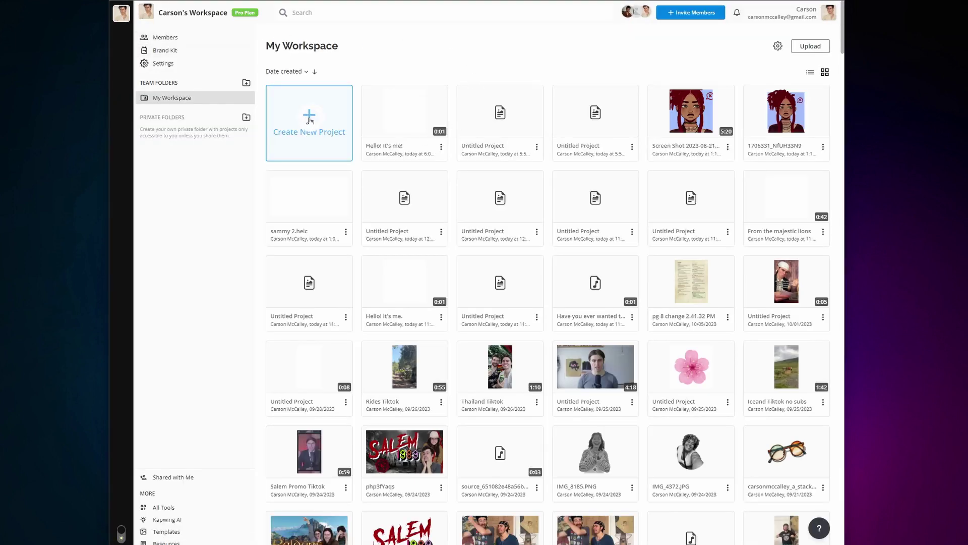
pyautogui.click(309, 119)
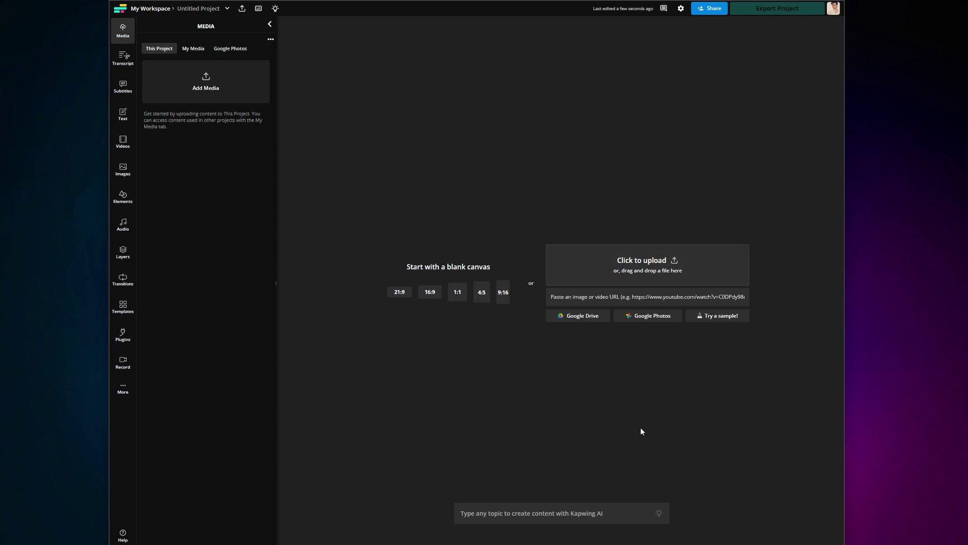
pyautogui.click(519, 520)
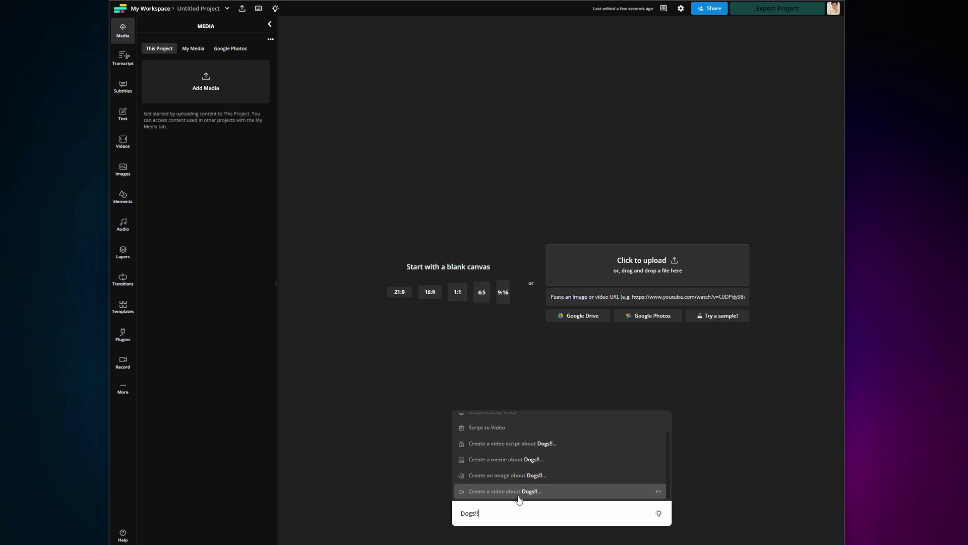
pyautogui.scroll(1, 510, 498)
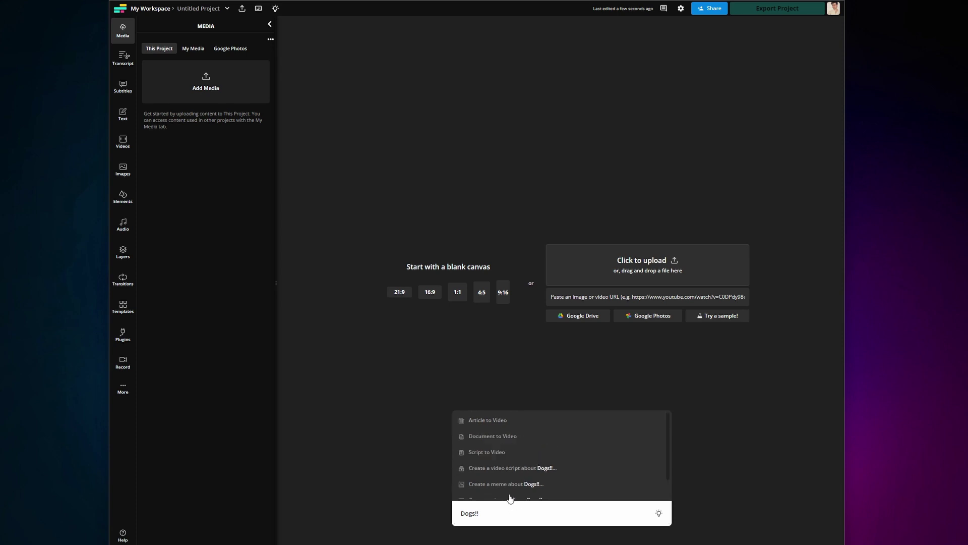
# - Generate an AI video script about Dogs!!, then rewind the Hello! It's me! playhead
pyautogui.click(510, 468)
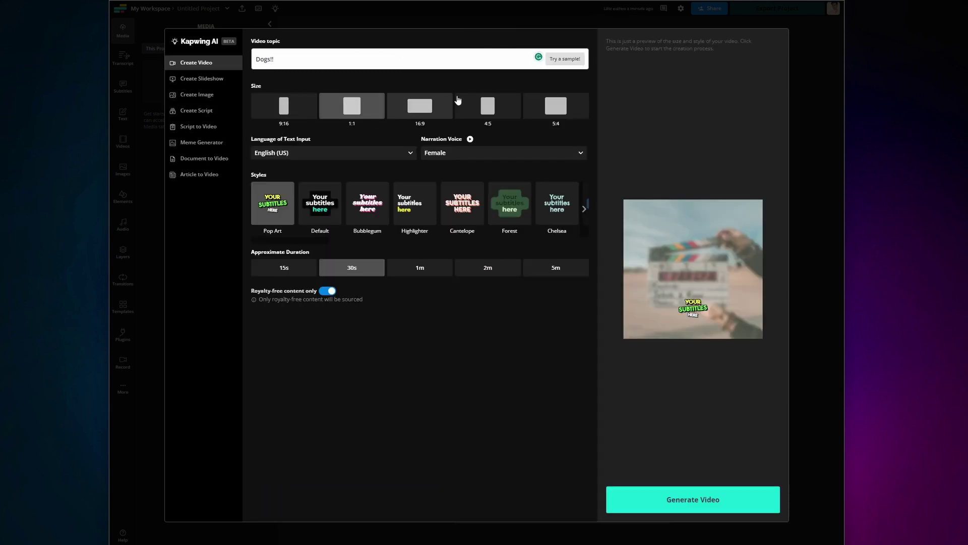
pyautogui.click(690, 506)
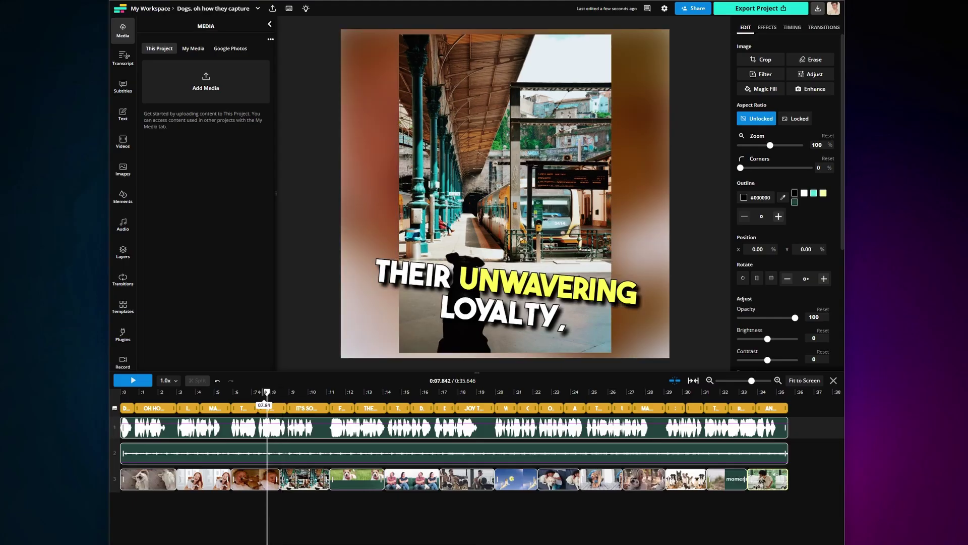
pyautogui.moveTo(265, 392)
pyautogui.mouseDown()
pyautogui.moveTo(128, 393)
pyautogui.moveTo(178, 391)
pyautogui.mouseUp()
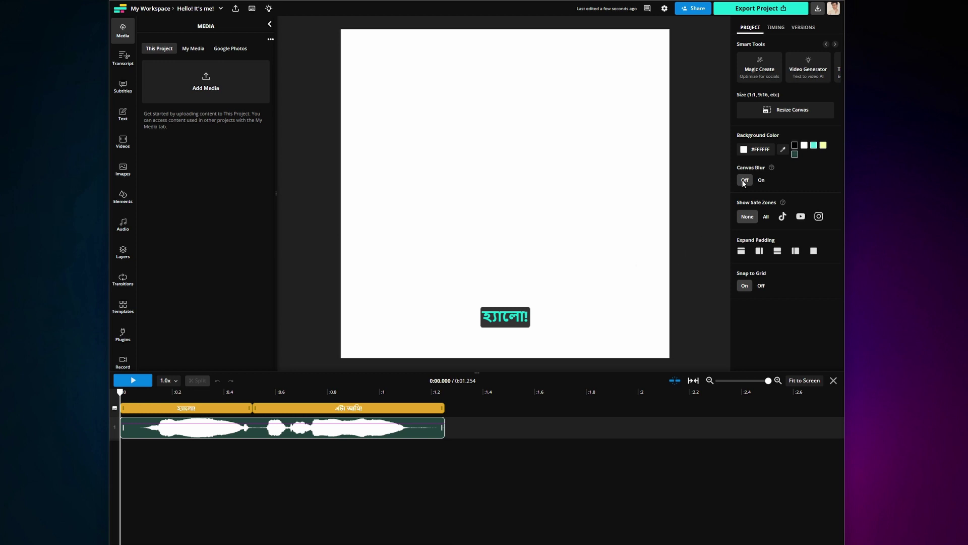
# - Export the Bengali-subtitled 'Hello! It's me!' project in MP4 format
pyautogui.click(758, 10)
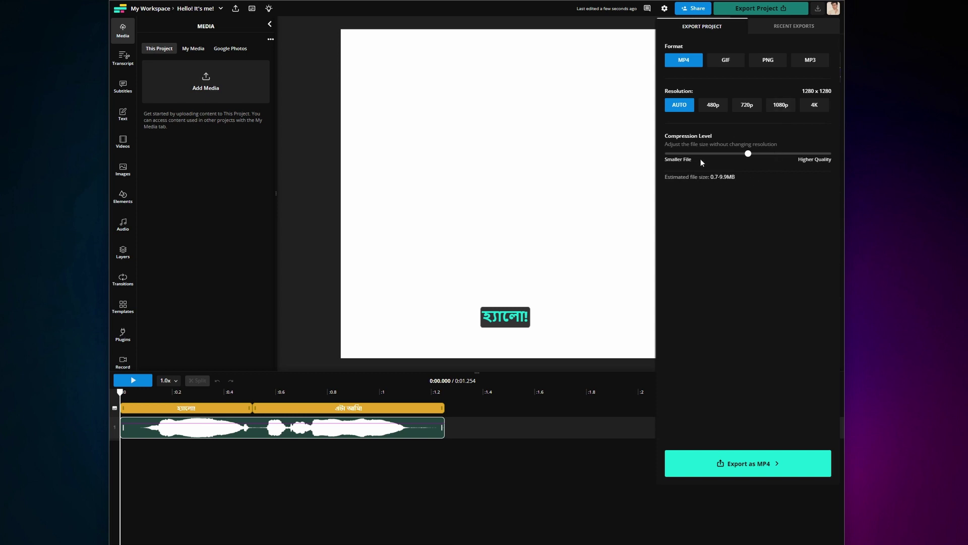
pyautogui.click(742, 463)
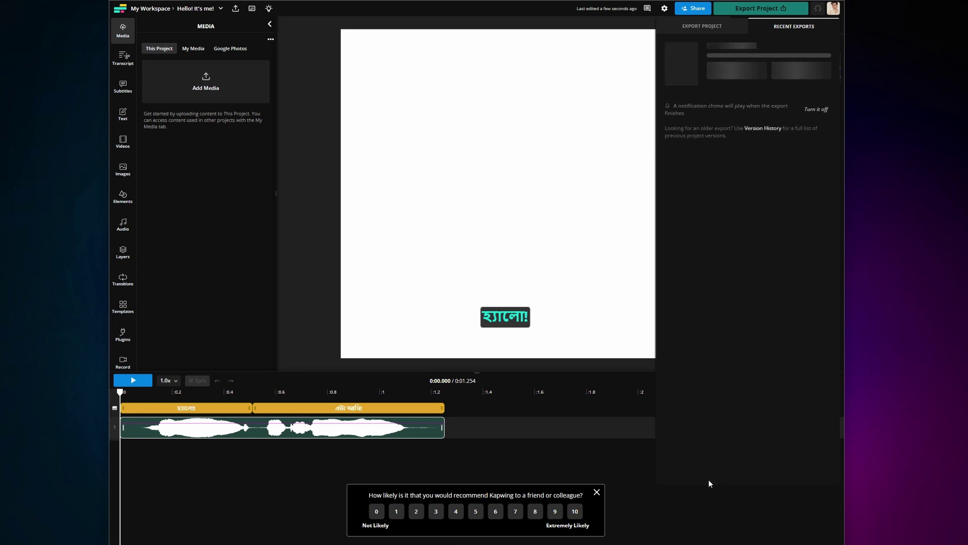
# - Download the finished 'Hello! It's me! V1' MP4 from Recent Exports
pyautogui.click(305, 68)
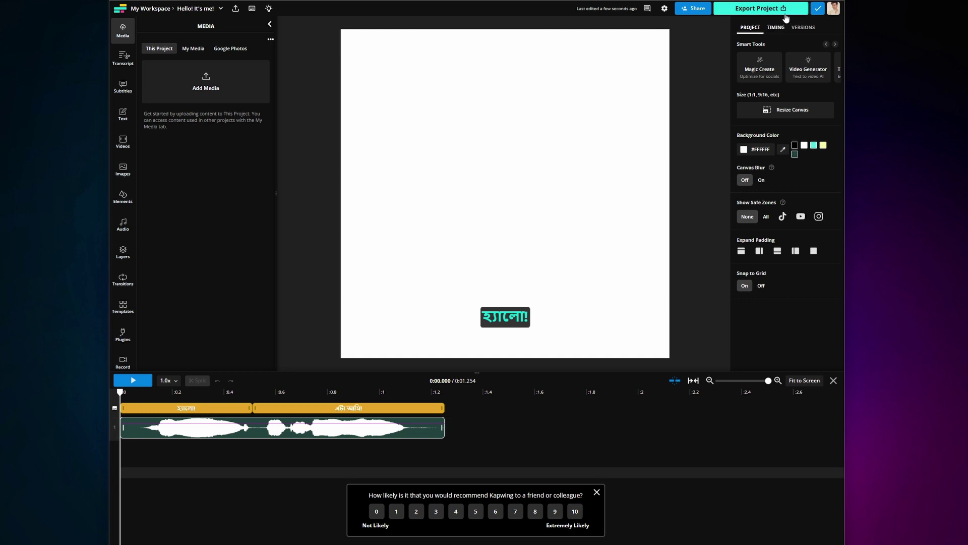
pyautogui.click(817, 8)
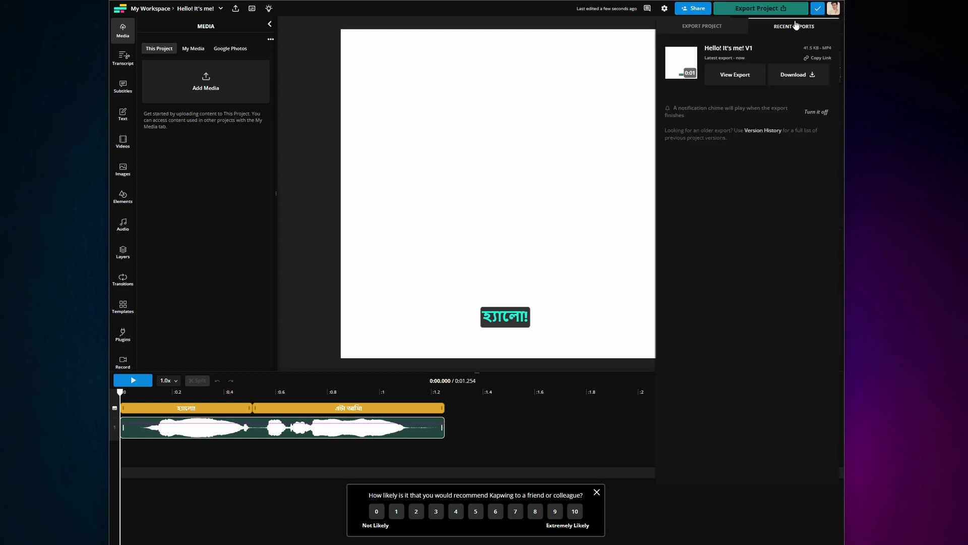
pyautogui.click(794, 78)
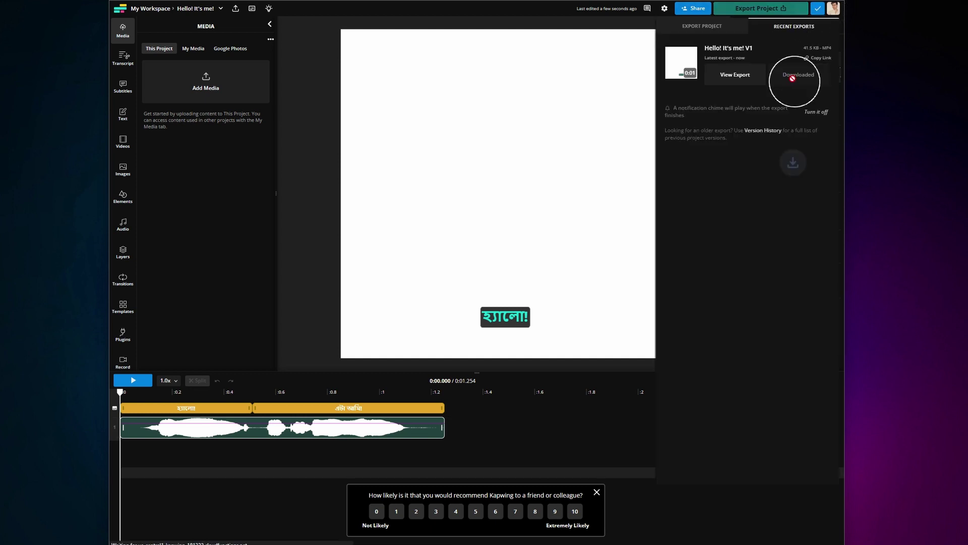